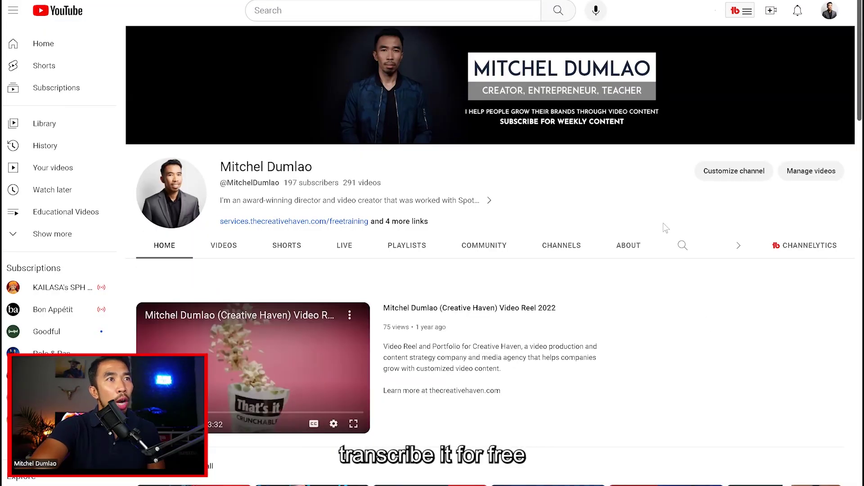
- Scroll the channel page and advance the video carousel to the 'How to Prepare for a Video Shoot' video
scroll(664, 225, down, 3)
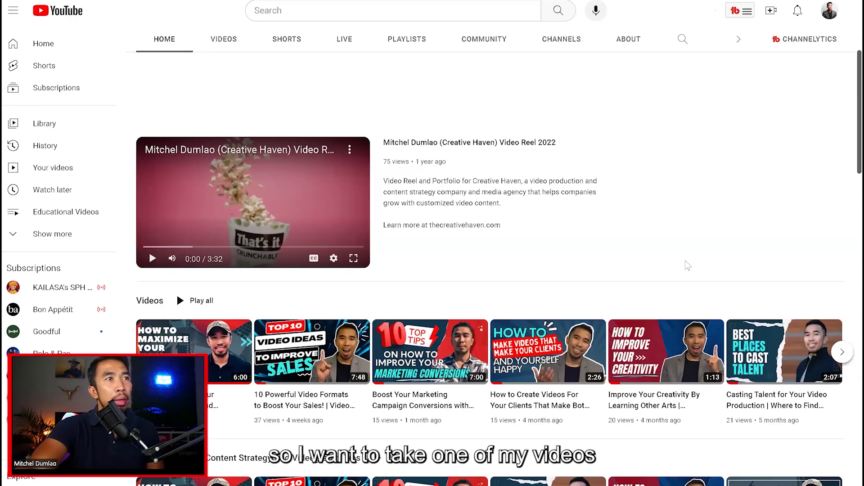
scroll(685, 261, down, 2)
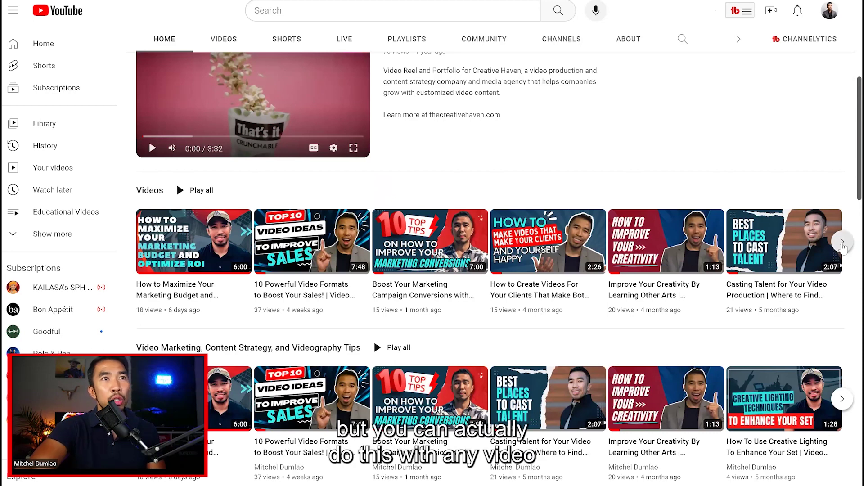
click(842, 243)
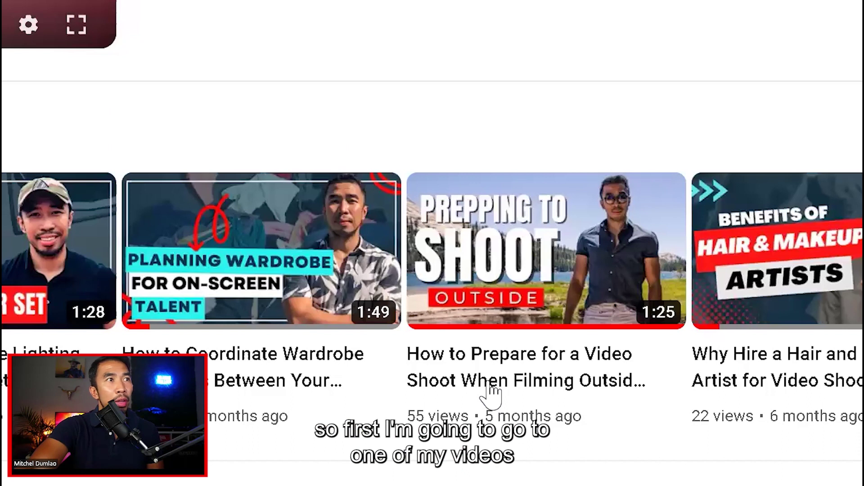
mouse_move(492, 392)
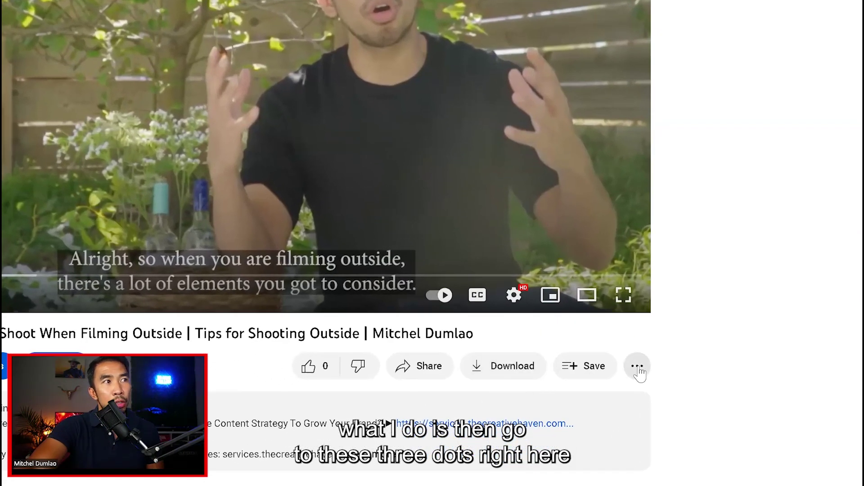
- Open the video's transcript panel beside the player
click(638, 370)
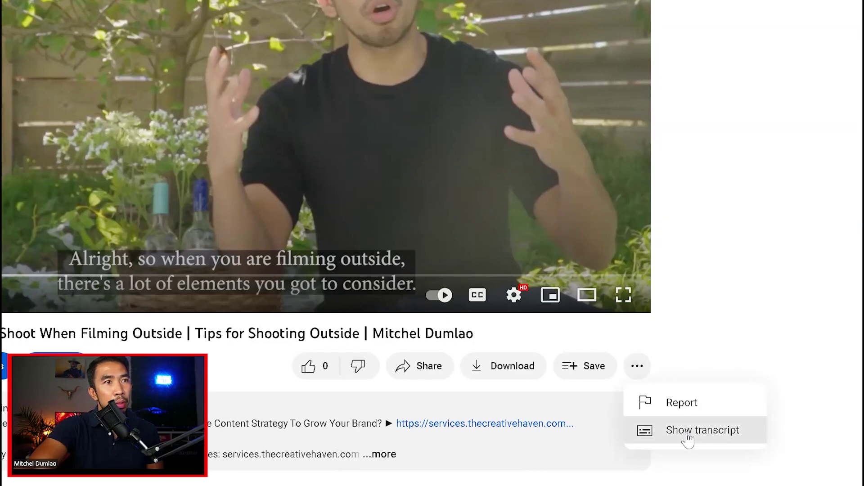
click(687, 431)
scroll(265, 311, down, 5)
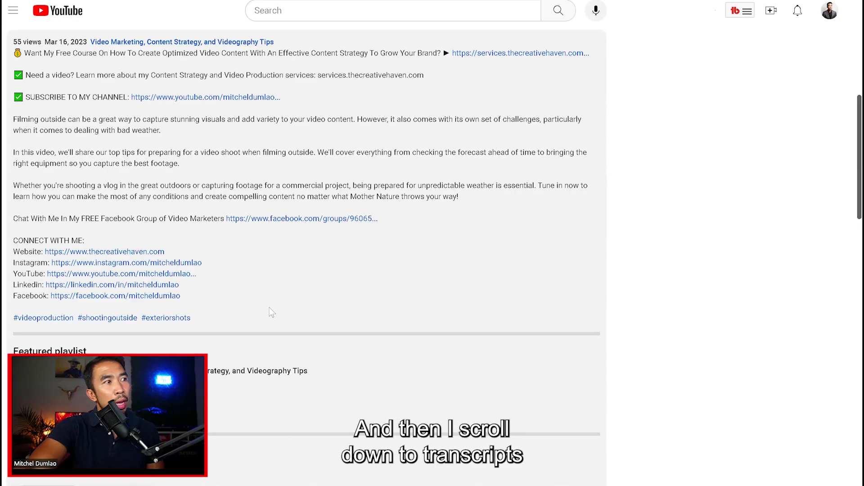
scroll(270, 311, down, 5)
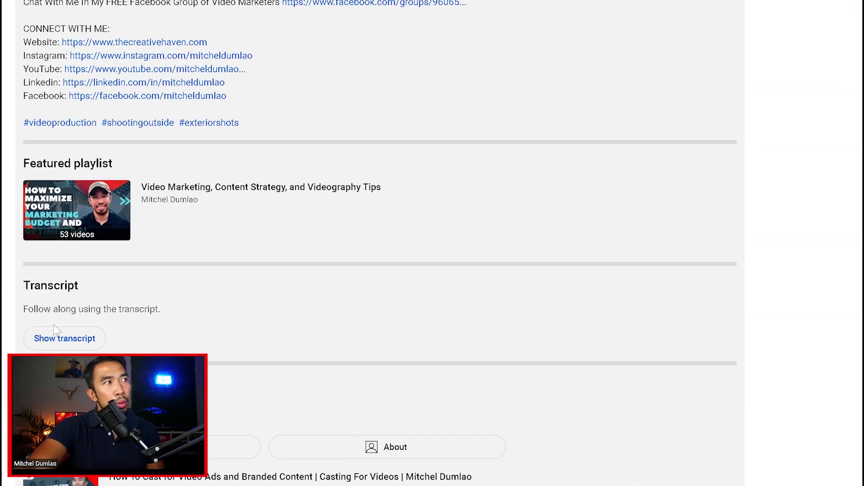
click(64, 339)
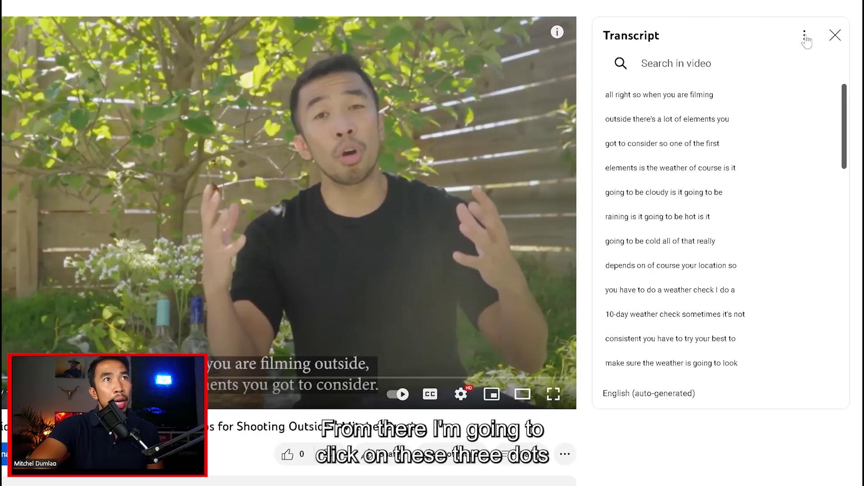
- Hide the transcript timestamps and highlight the entire transcript text
click(805, 39)
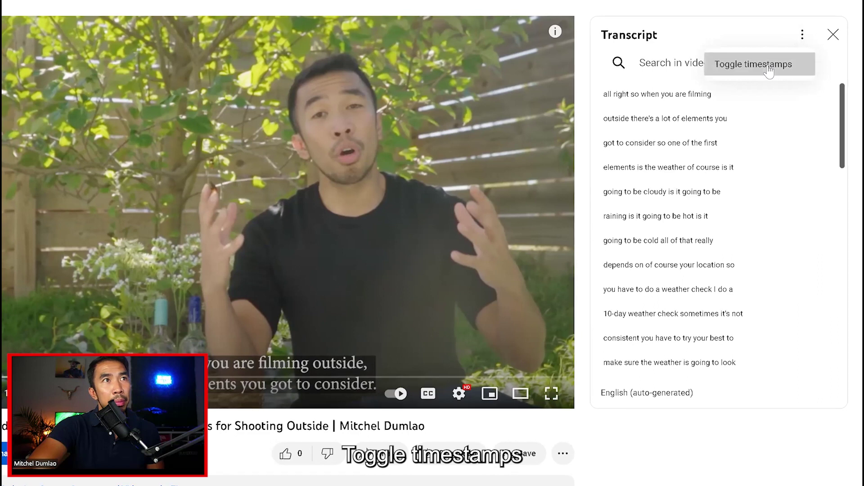
click(771, 68)
click(802, 36)
click(771, 65)
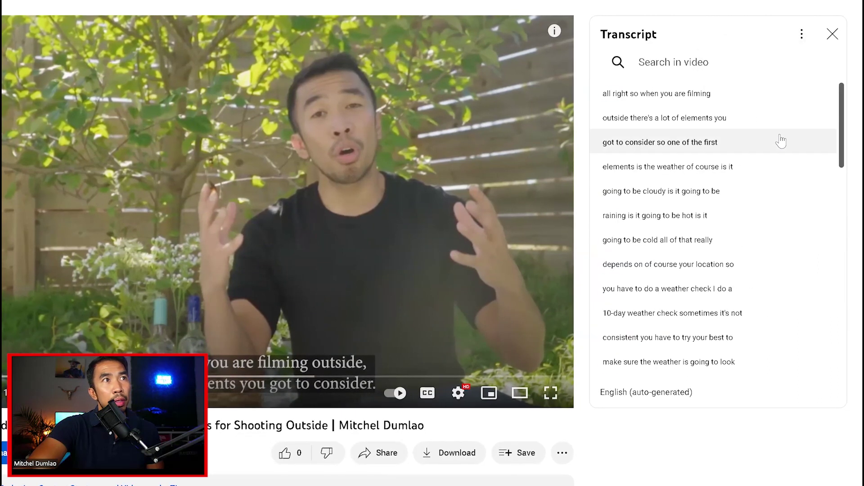
scroll(736, 224, down, 15)
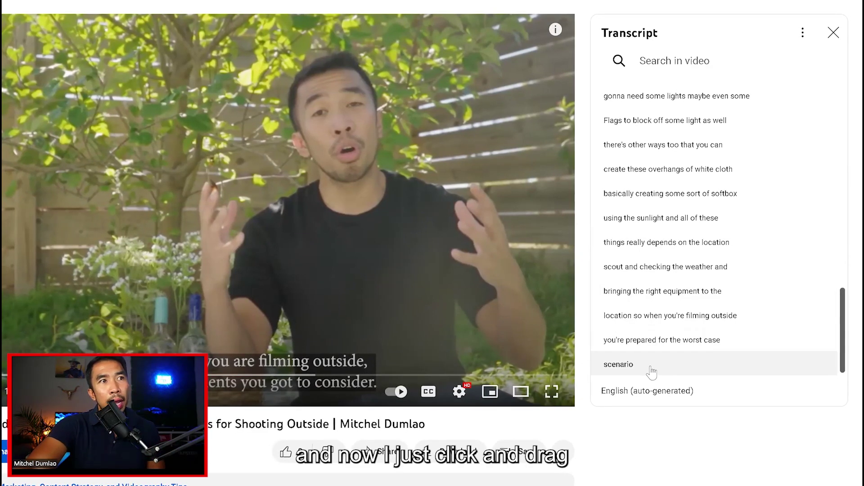
drag(650, 372, 606, 97)
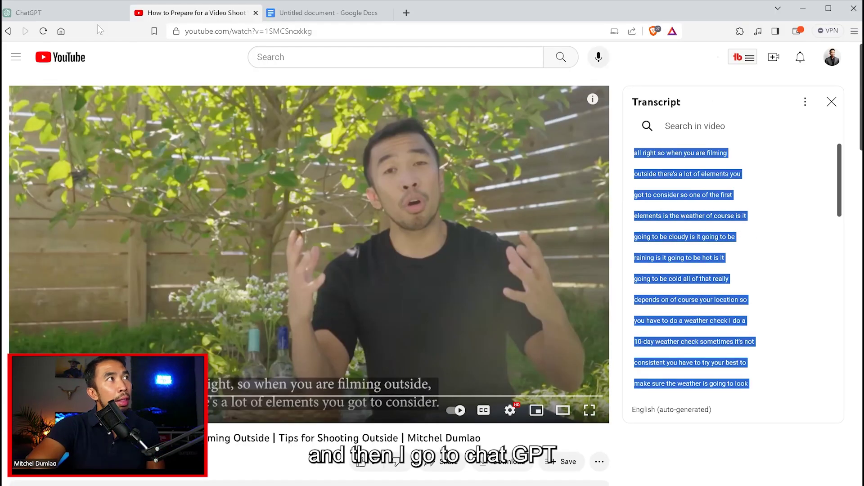
- Switch to ChatGPT and place the cursor in the new GPT-4 chat's message box
click(60, 15)
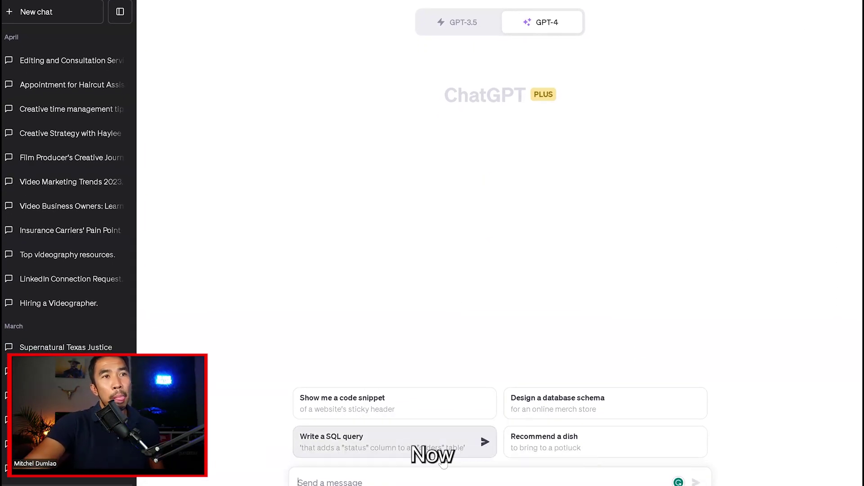
click(437, 484)
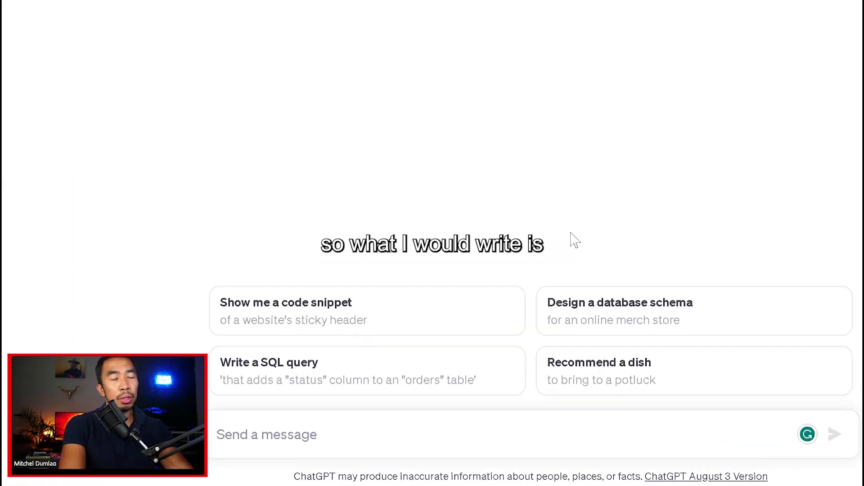
- Write a prompt for a 1000-word professional, engaging listicle about filming outside, based on the transcript below
text(Write )
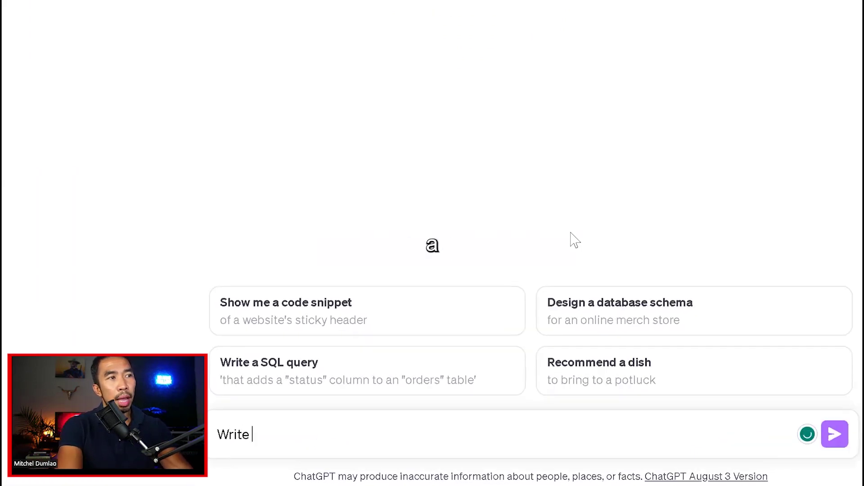
text(a listacle article)
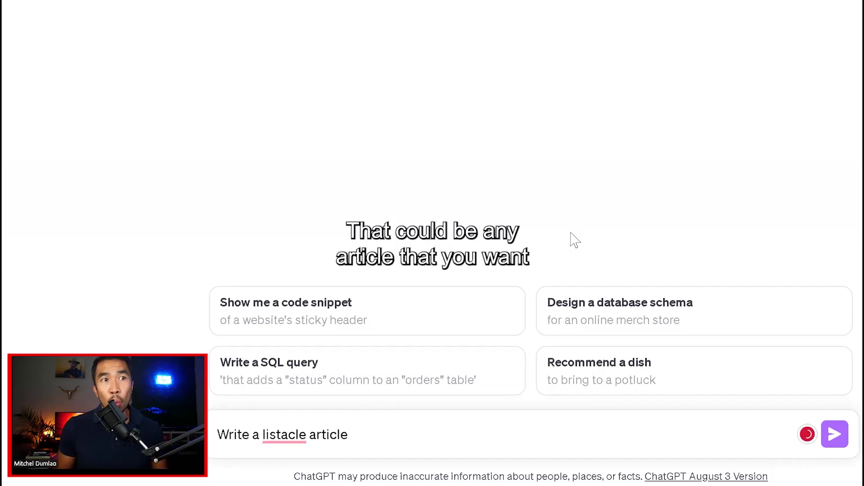
mouse_move(288, 434)
click(300, 297)
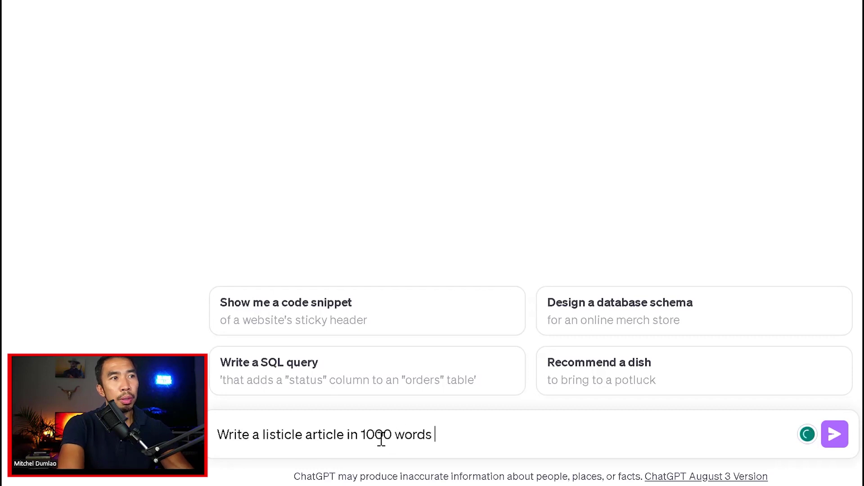
text(about m)
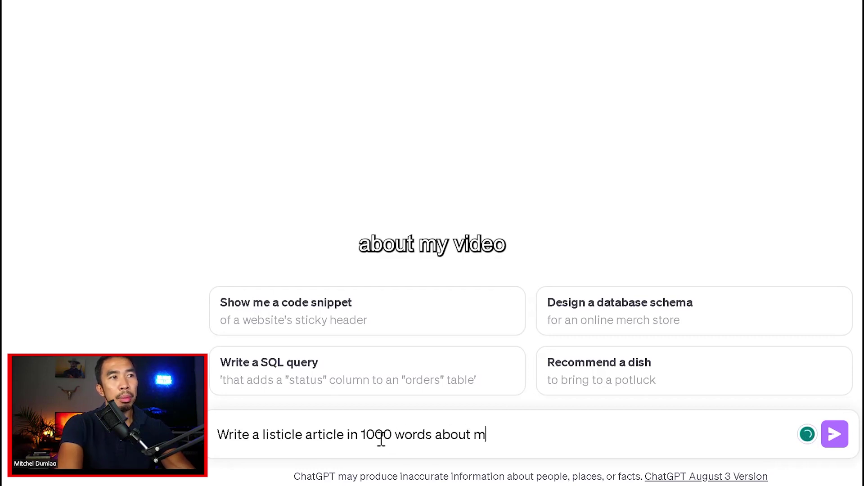
text(y video, "How to p)
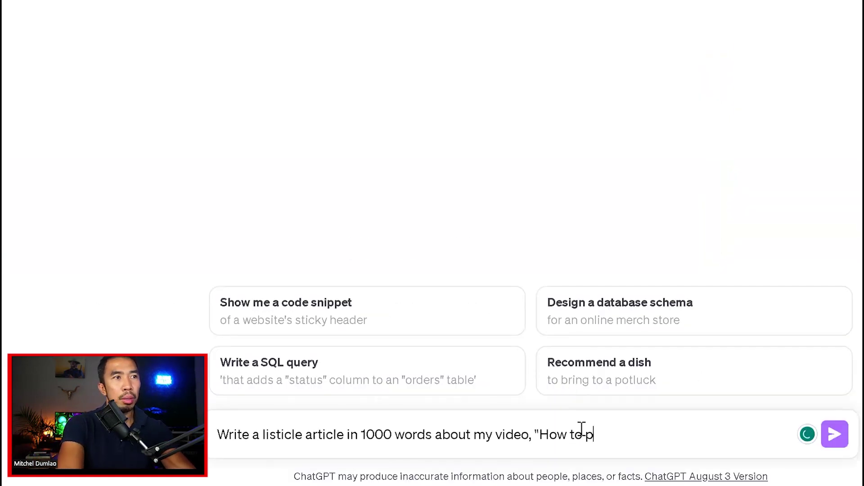
text(epare for a video shoot fil)
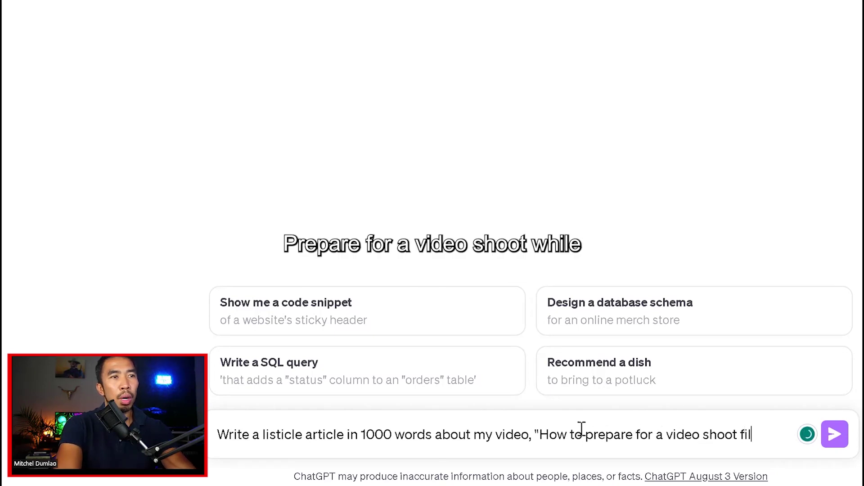
key(BackSpace)
key(BackSpace)
key(BackSpace)
text(filming o)
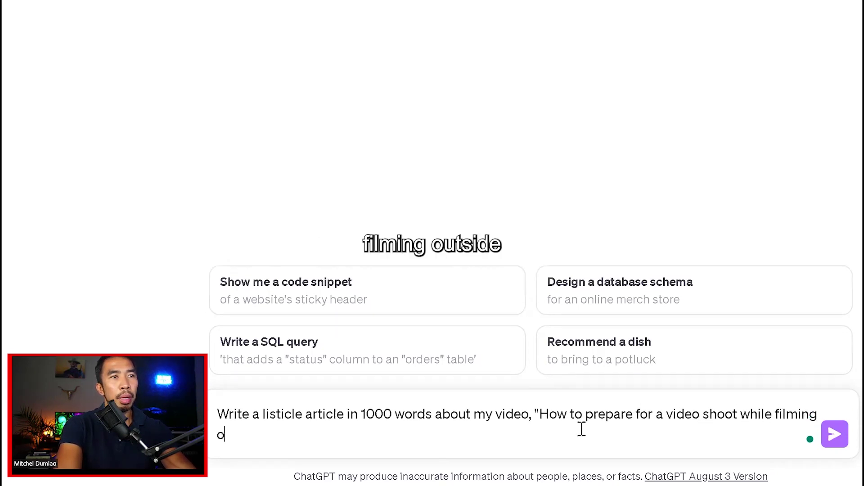
text(utside.)
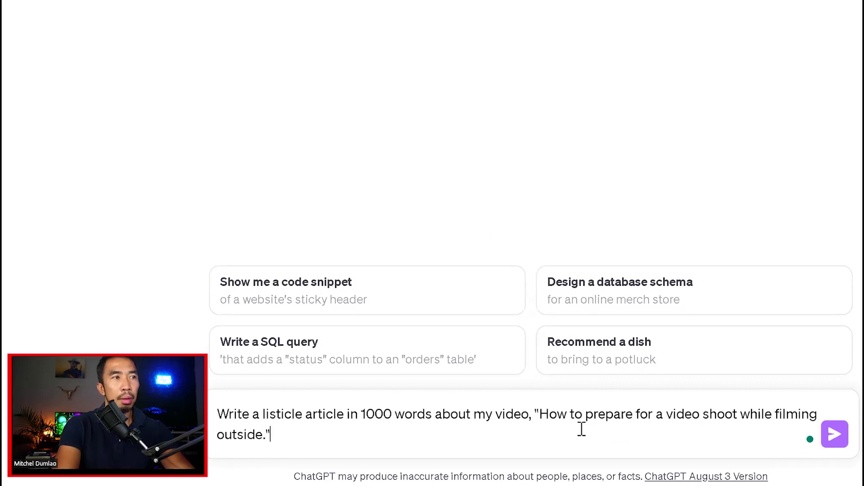
text("  Write in a)
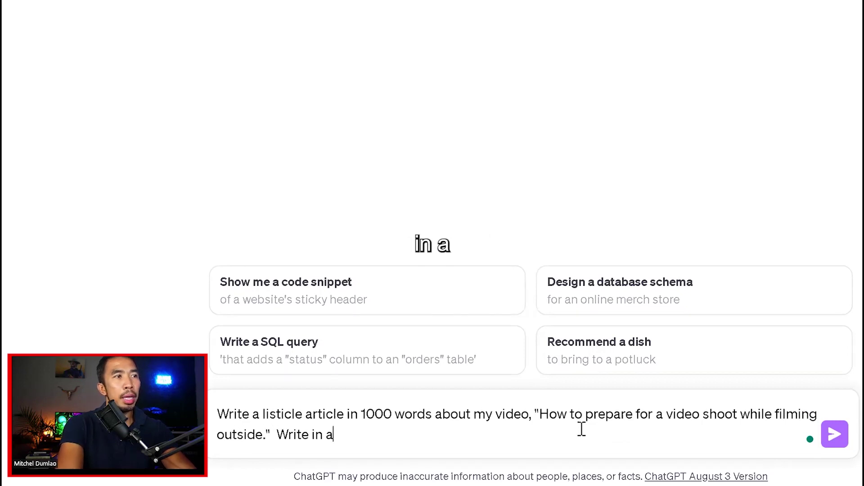
text( profesio)
key(BackSpace)
key(BackSpace)
text(s)
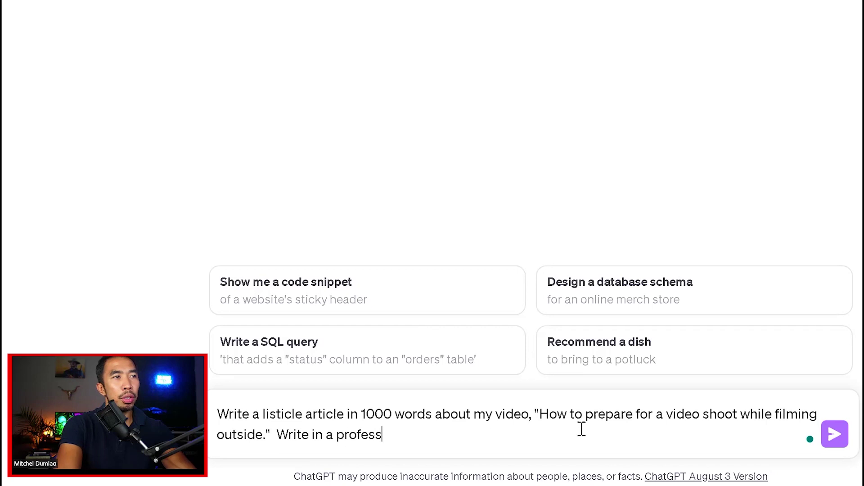
text(ional and engaging ton)
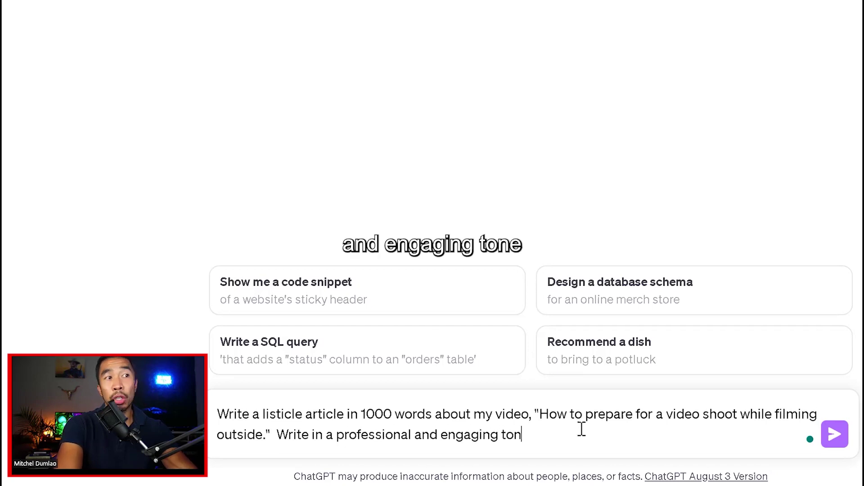
text(e)
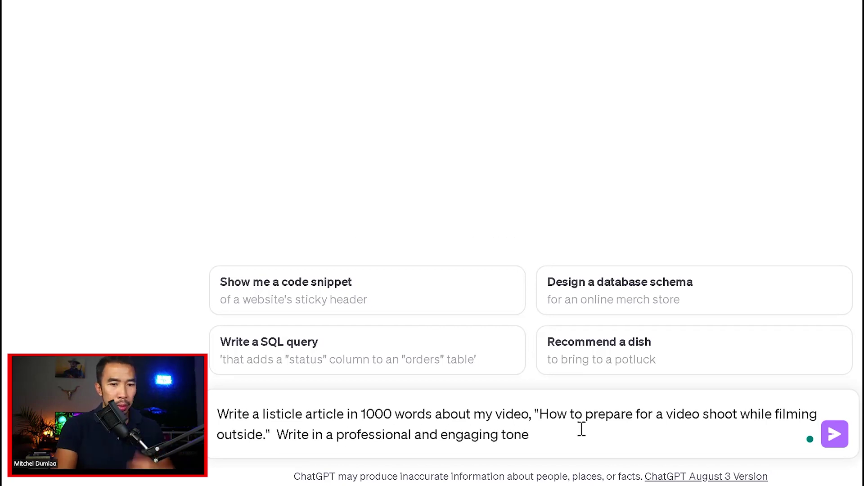
text(, and use the t)
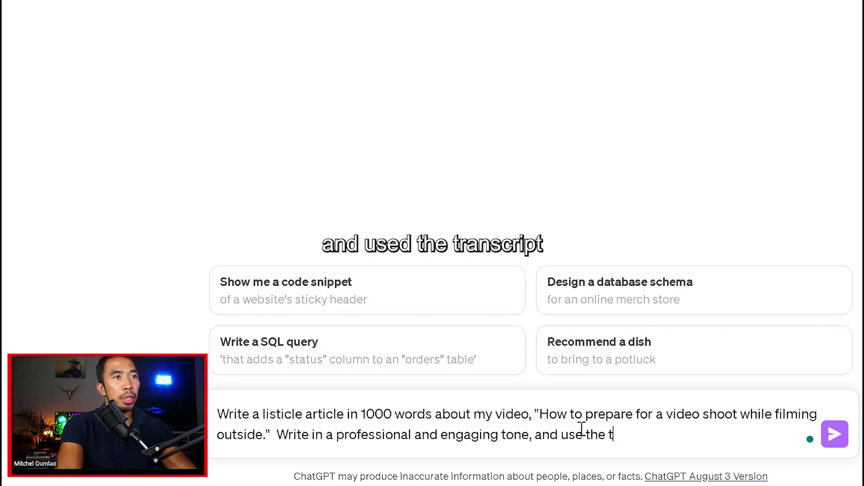
text(ranscript from my )
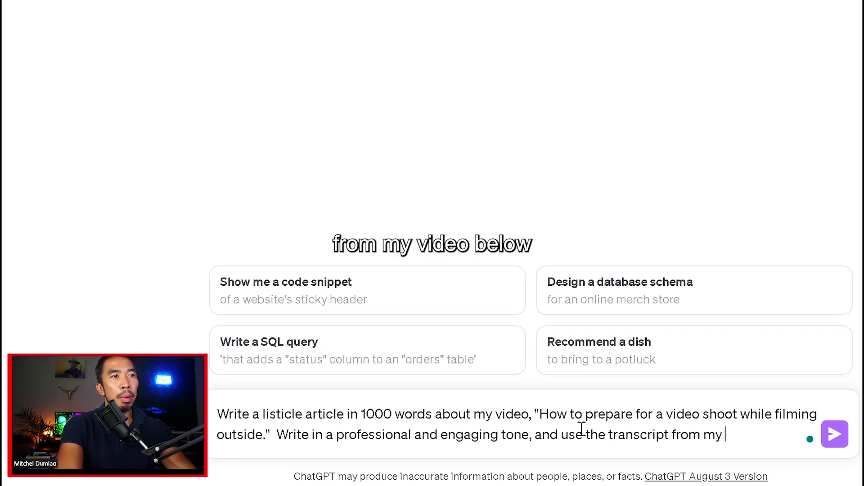
text(video below to help you w)
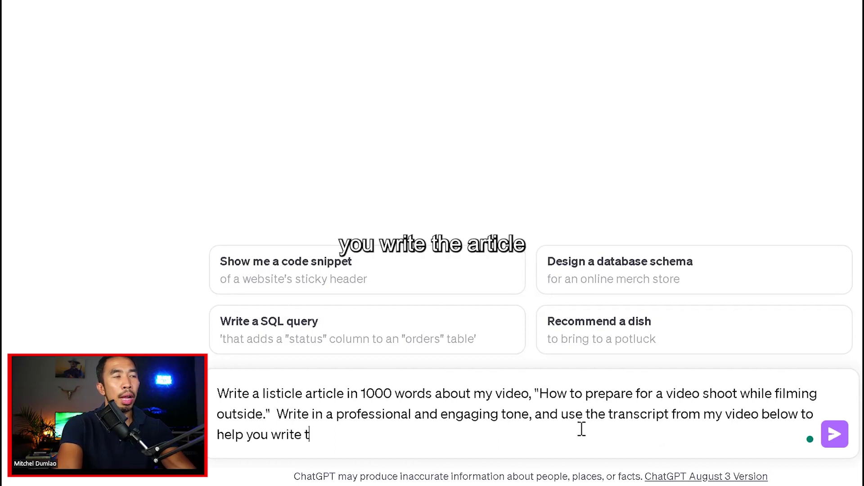
text(rite the article)
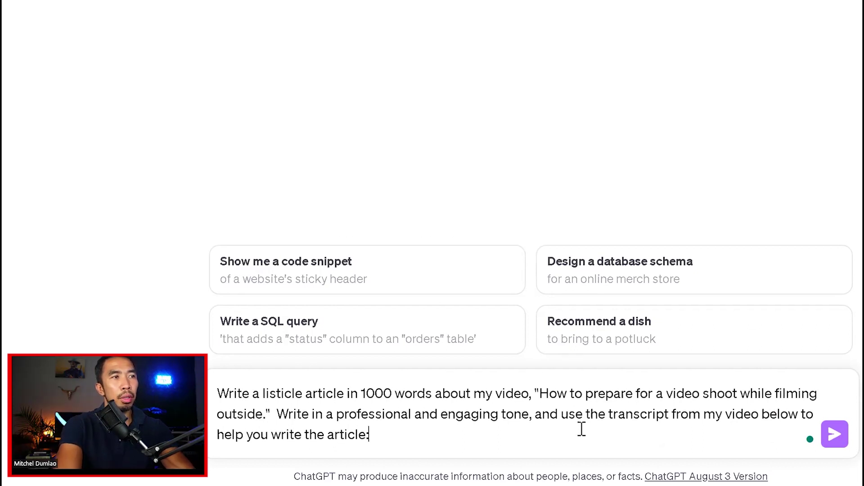
text(:)
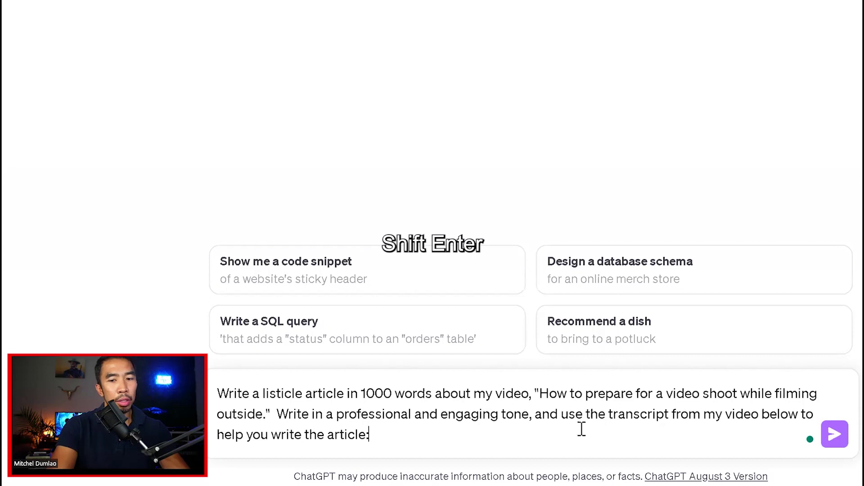
key(shift+Return)
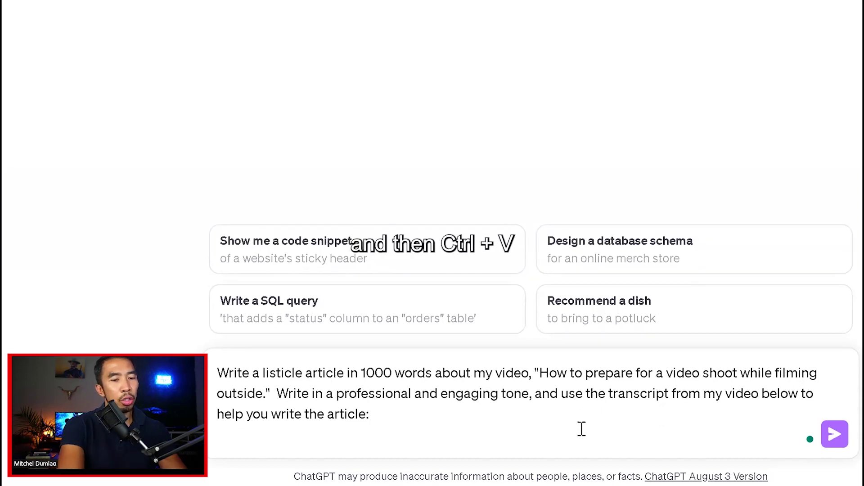
- Paste the transcript, send the prompt, and select ChatGPT's generated article for copying
key(ctrl+v)
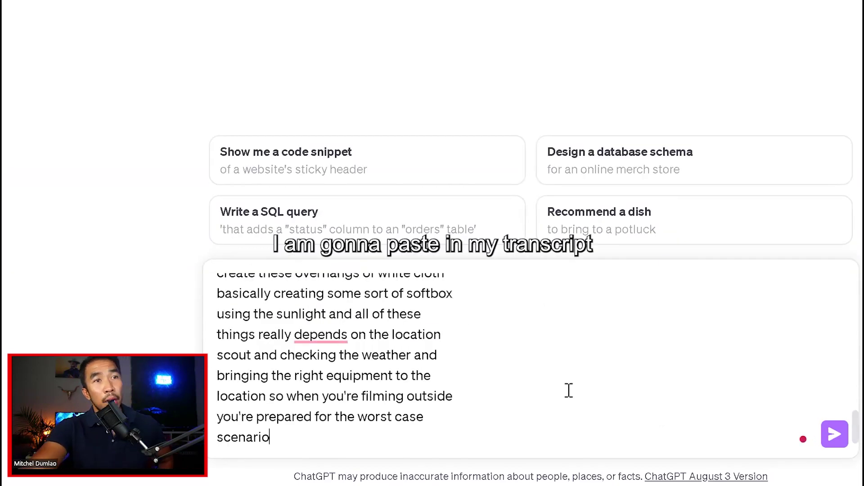
click(835, 435)
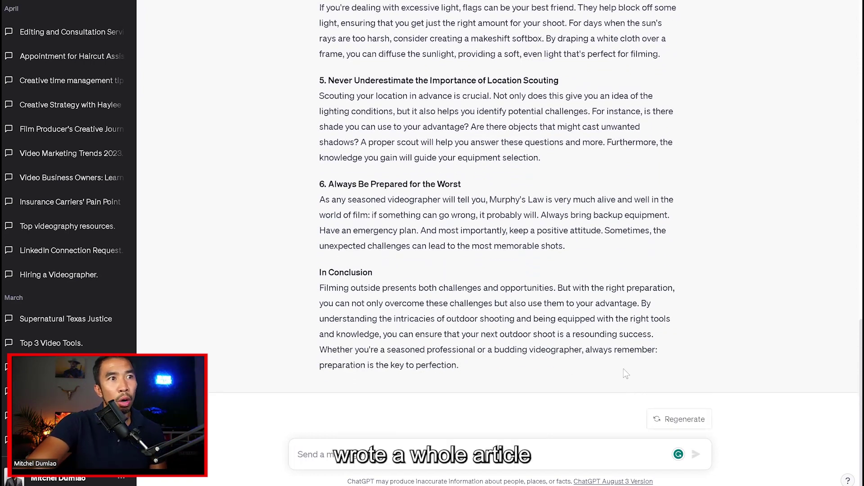
drag(459, 365, 317, 114)
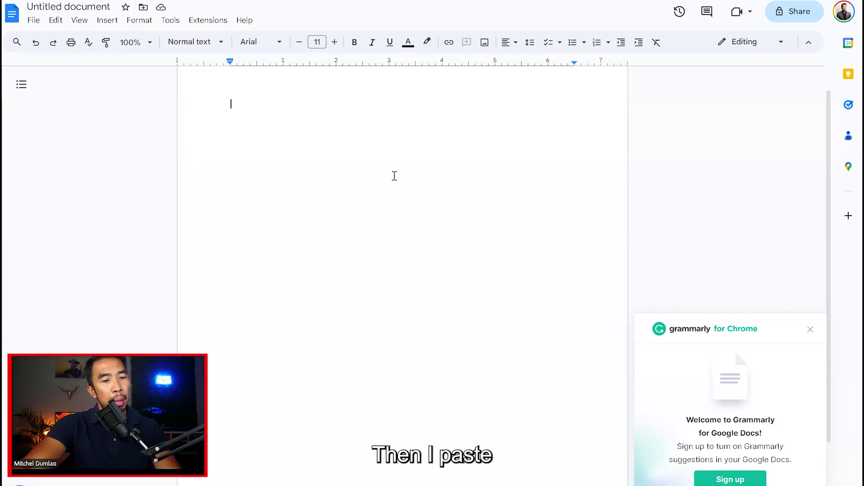
- Paste the ChatGPT article into the blank Google Docs document and scroll up to its title
key(ctrl+v)
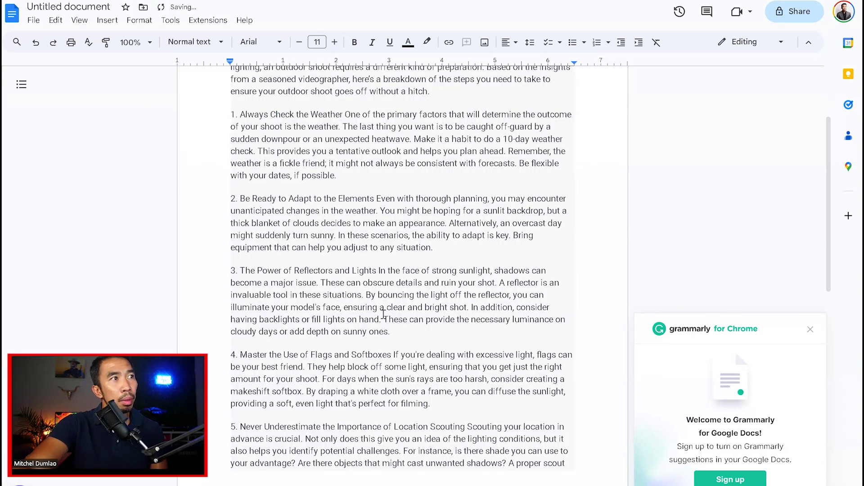
scroll(383, 314, up, 3)
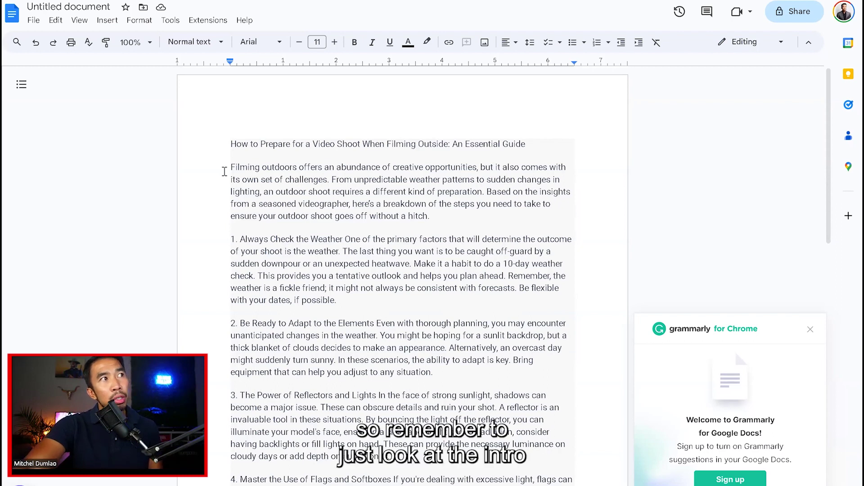
click(224, 171)
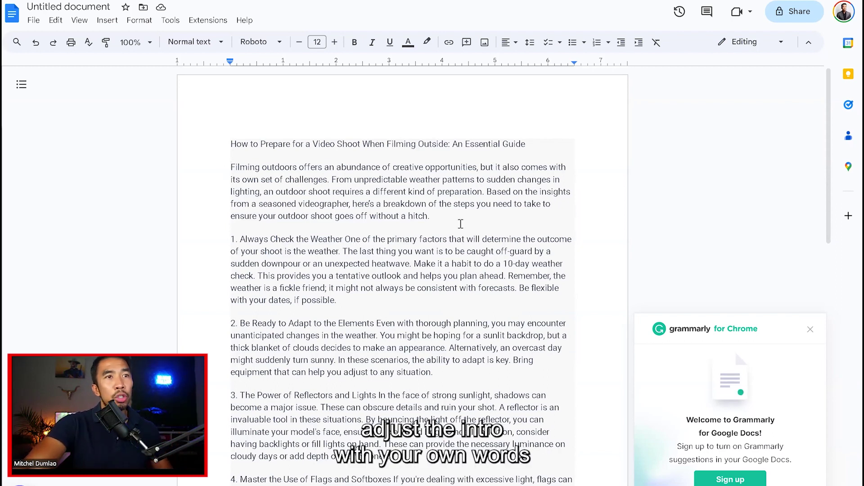
scroll(467, 242, down, 4)
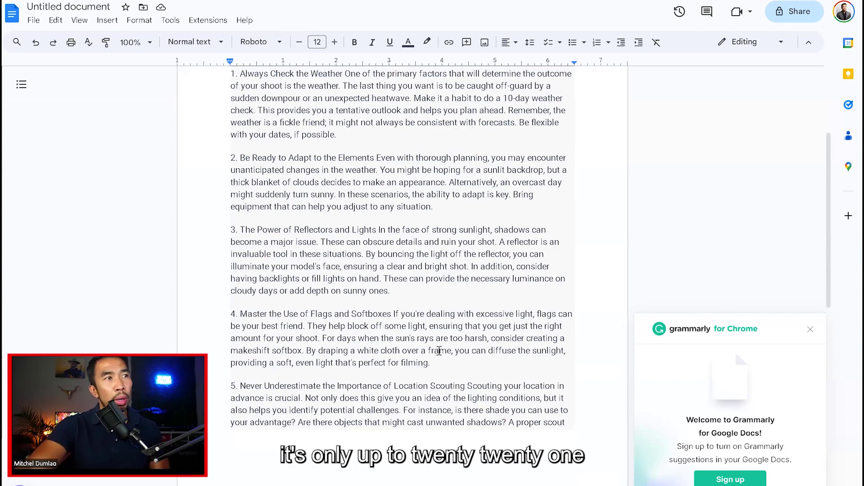
scroll(439, 351, down, 4)
scroll(438, 355, down, 6)
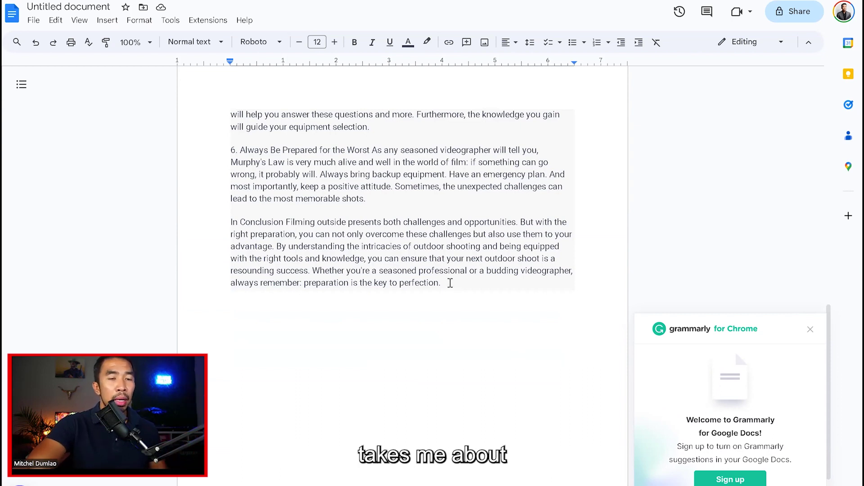
scroll(450, 287, up, 15)
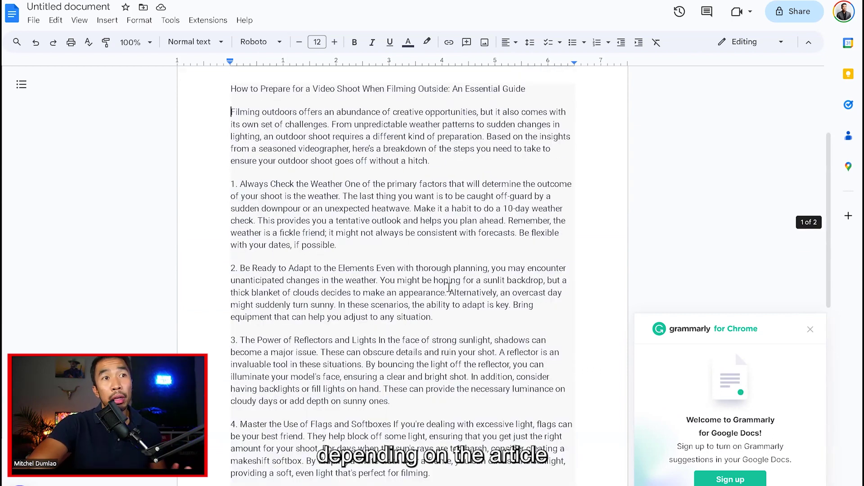
scroll(446, 289, up, 1)
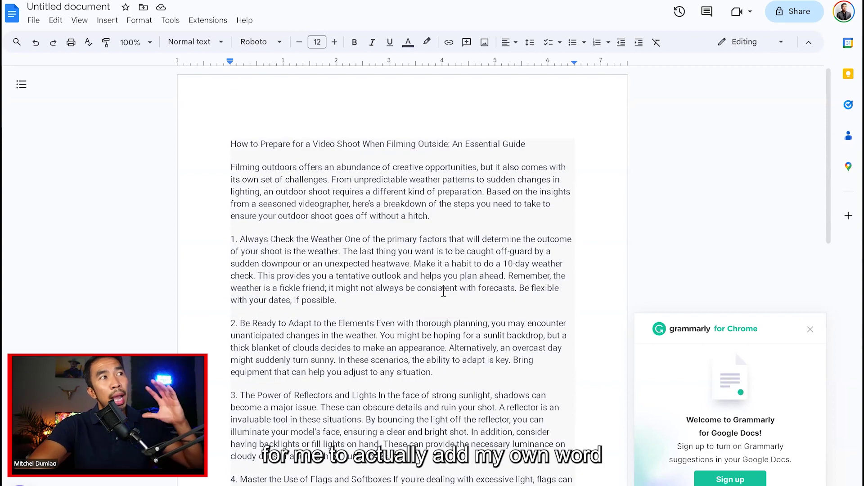